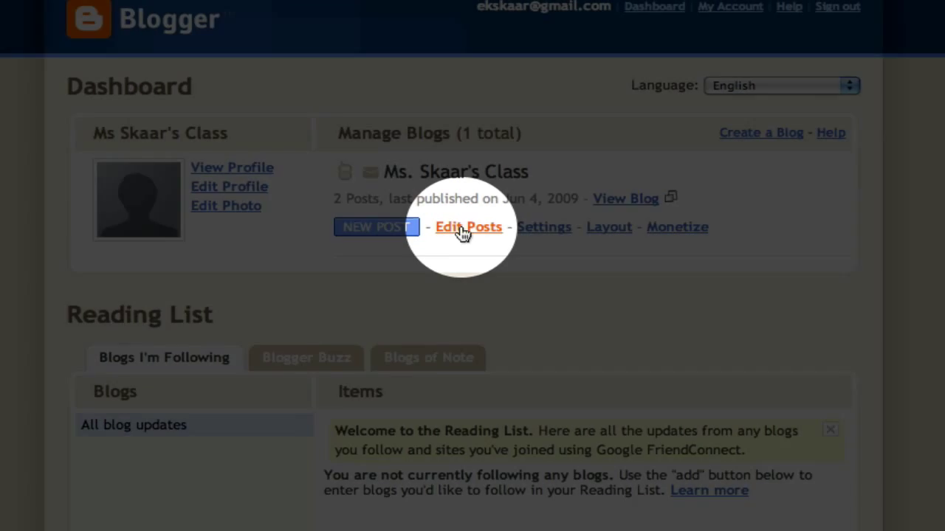
Open the 'How Teachers Can Use Blogs' draft from the Edit Posts list for editing
{"action": "left_click", "coordinate": [463, 231]}
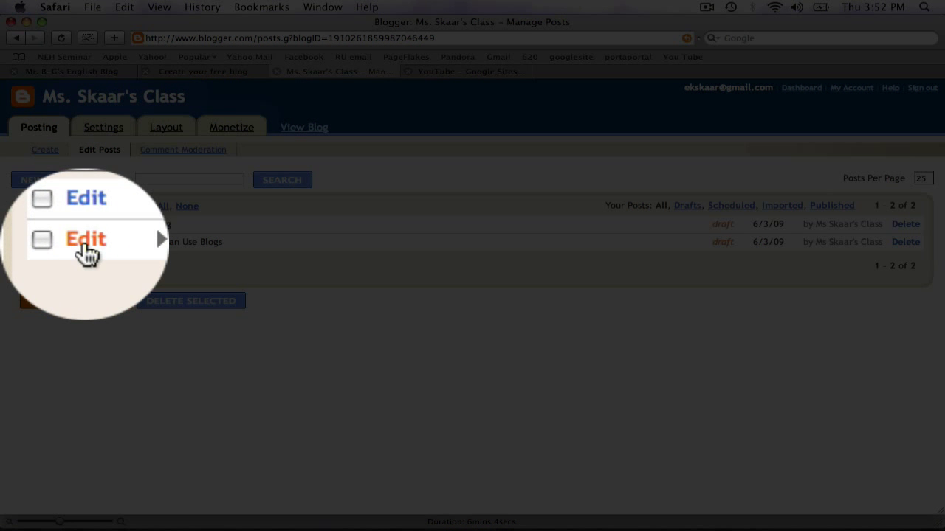
{"action": "left_click", "coordinate": [56, 244]}
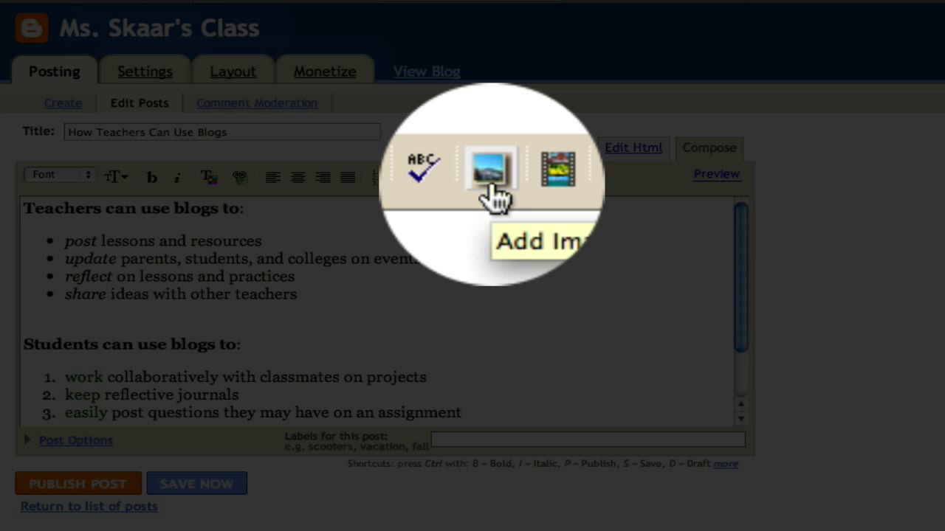
Choose the sunset photo IMG_1787.JPG from the computer as the image to add
{"action": "left_click", "coordinate": [490, 185]}
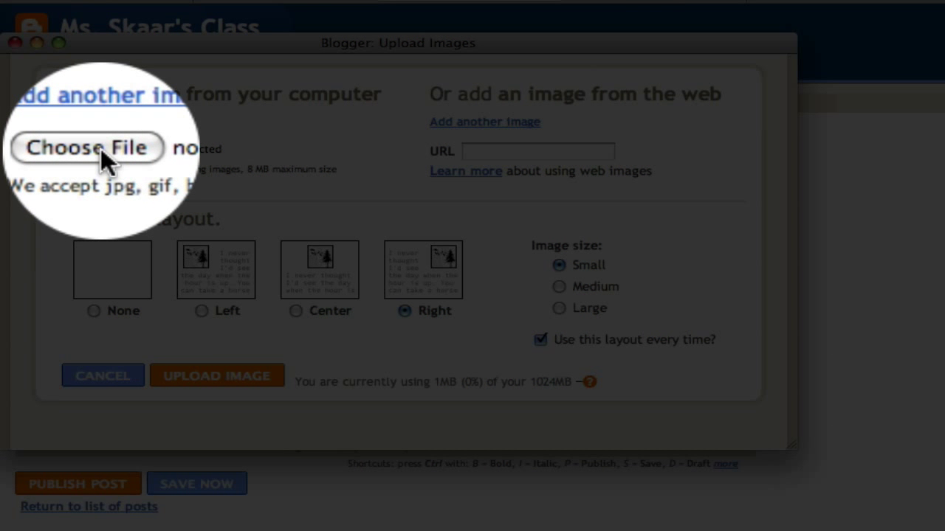
{"action": "left_click", "coordinate": [101, 148]}
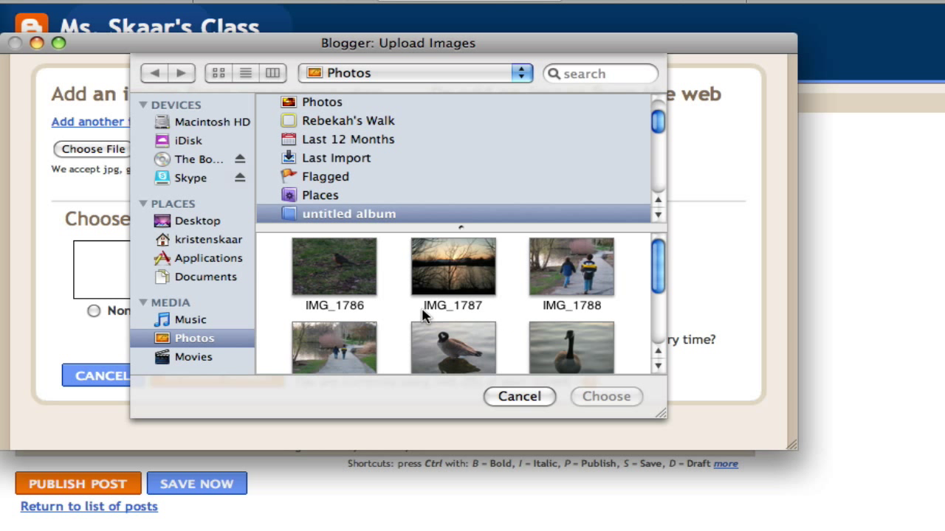
{"action": "scroll", "coordinate": [426, 316], "scroll_direction": "down", "scroll_amount": 3}
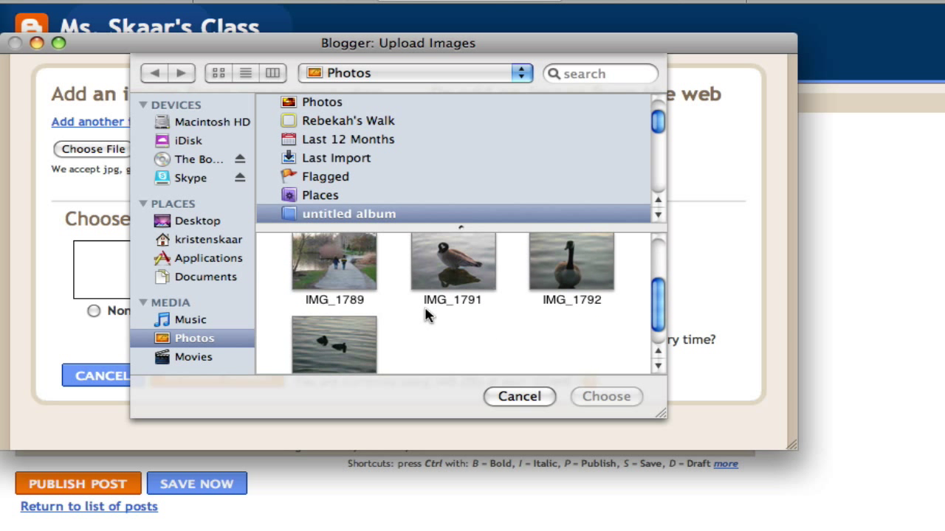
{"action": "scroll", "coordinate": [427, 315], "scroll_direction": "up", "scroll_amount": 3}
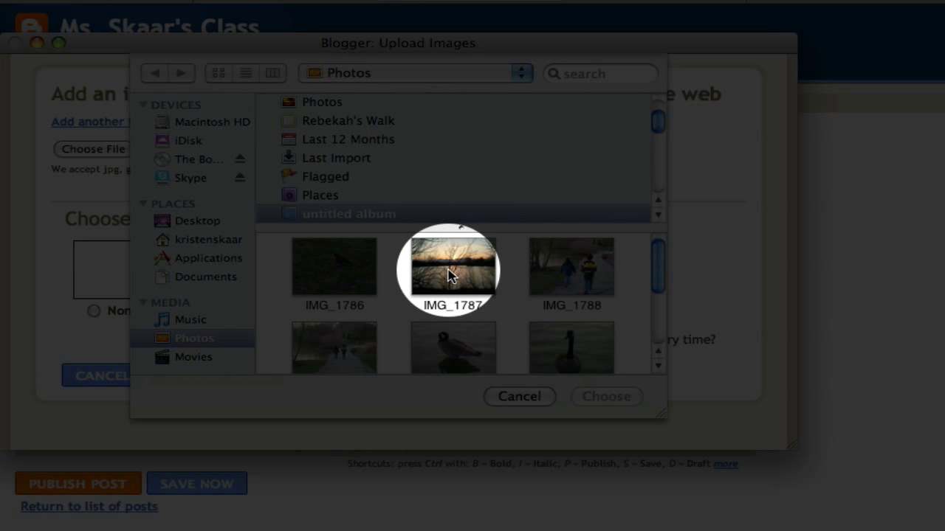
{"action": "left_click", "coordinate": [451, 276]}
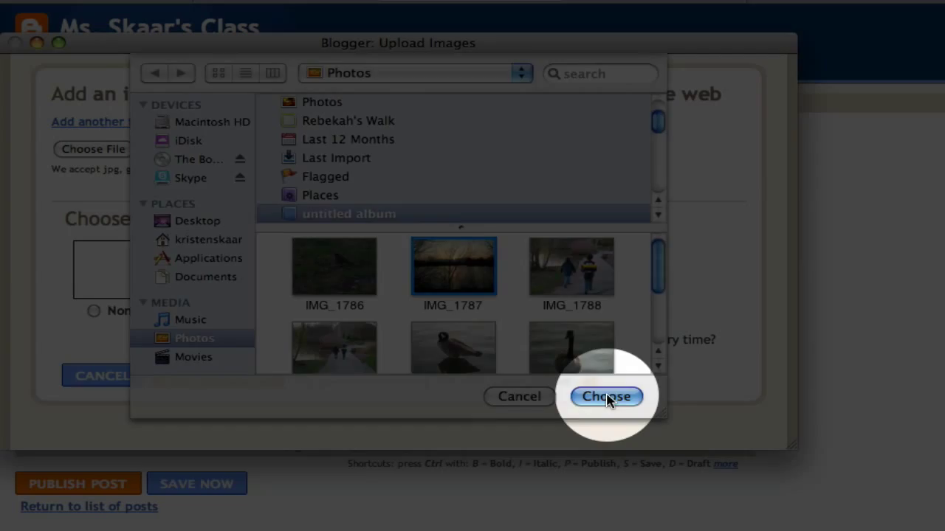
{"action": "left_click", "coordinate": [606, 397]}
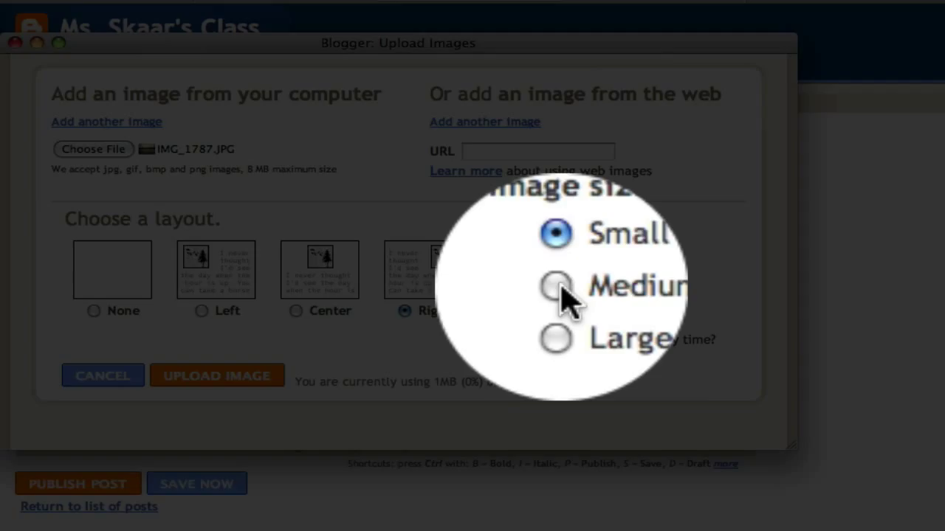
Upload the photo at Medium size and return to the post to check it
{"action": "left_click", "coordinate": [559, 288]}
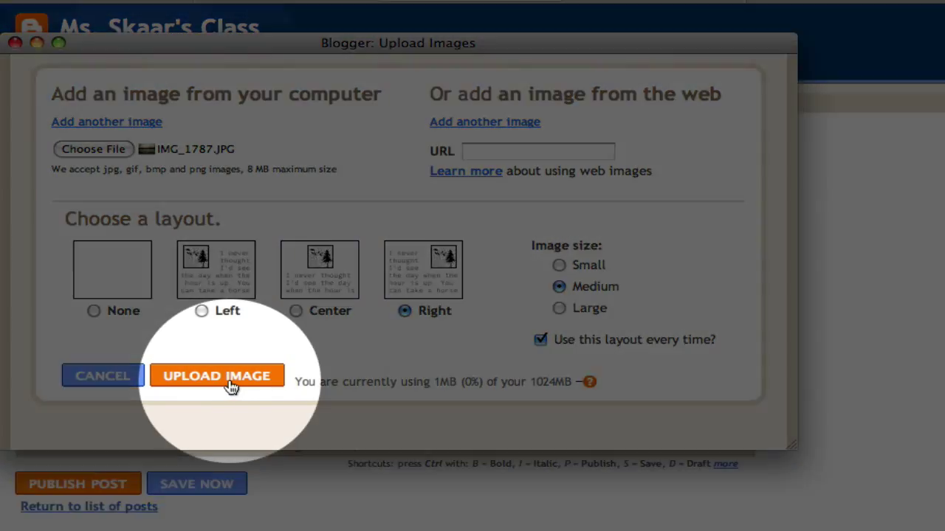
{"action": "left_click", "coordinate": [230, 380]}
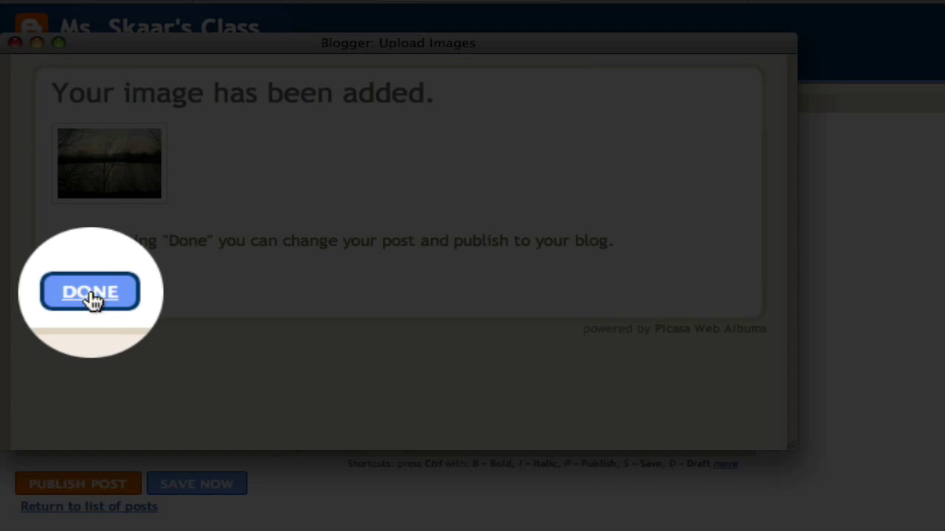
{"action": "left_click", "coordinate": [90, 294]}
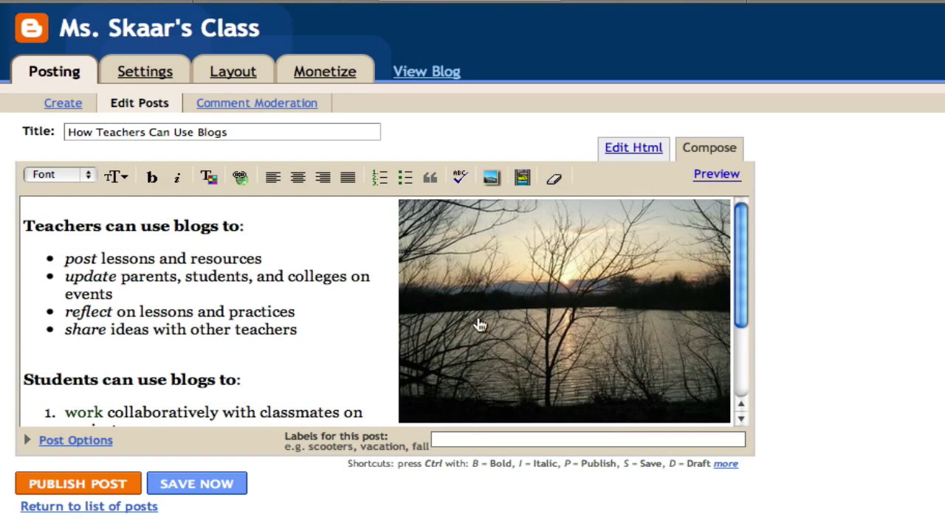
{"action": "scroll", "coordinate": [495, 330], "scroll_direction": "down", "scroll_amount": 3}
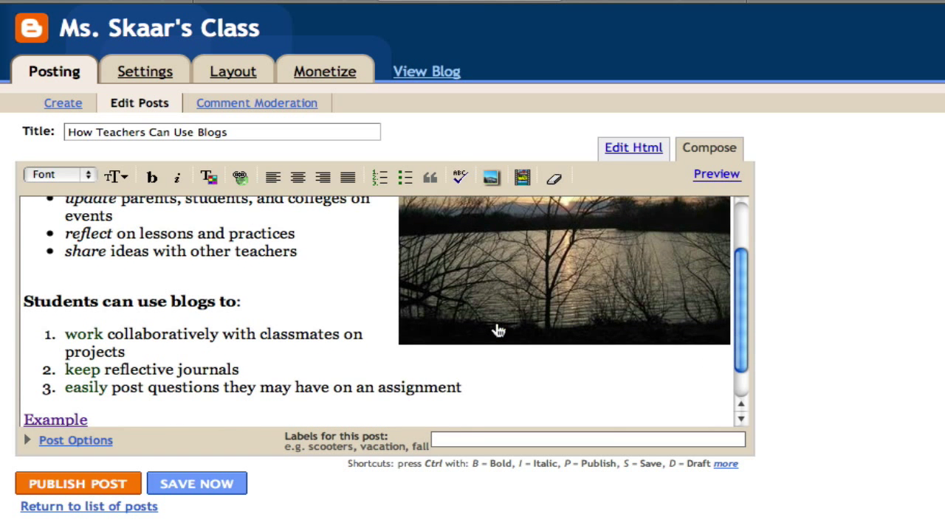
{"action": "scroll", "coordinate": [498, 331], "scroll_direction": "down", "scroll_amount": 2}
{"action": "scroll", "coordinate": [497, 327], "scroll_direction": "down", "scroll_amount": 1}
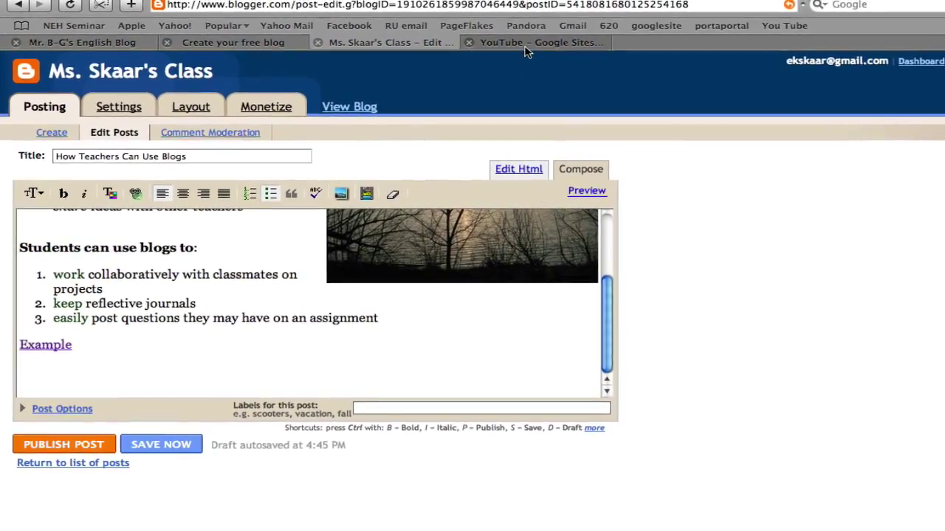
Select and copy the Google Sites tutorial's embed code on YouTube, then return to Blogger
{"action": "left_click", "coordinate": [557, 28]}
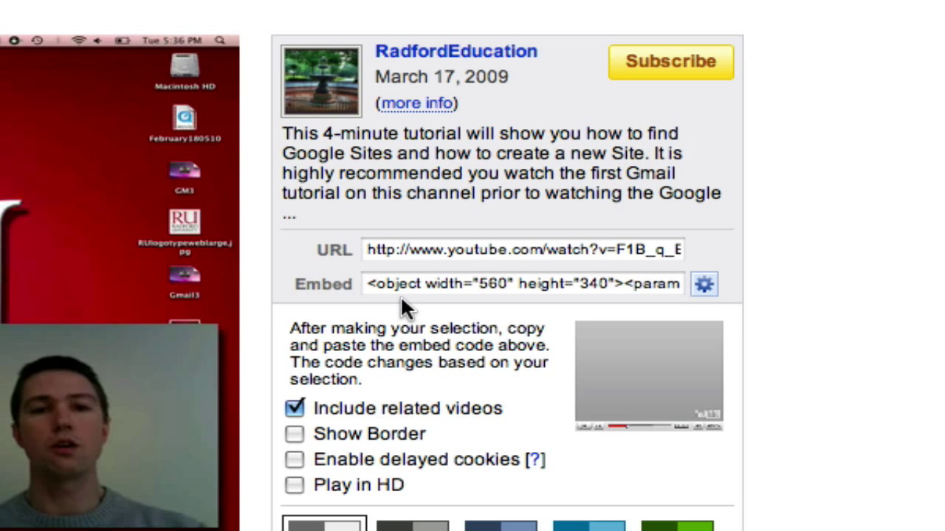
{"action": "left_click", "coordinate": [434, 286]}
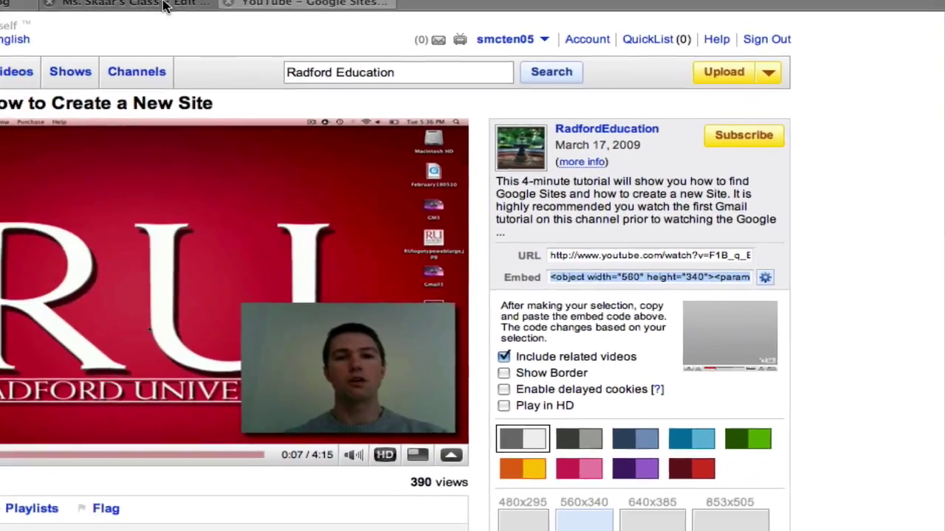
{"action": "left_click", "coordinate": [158, 6]}
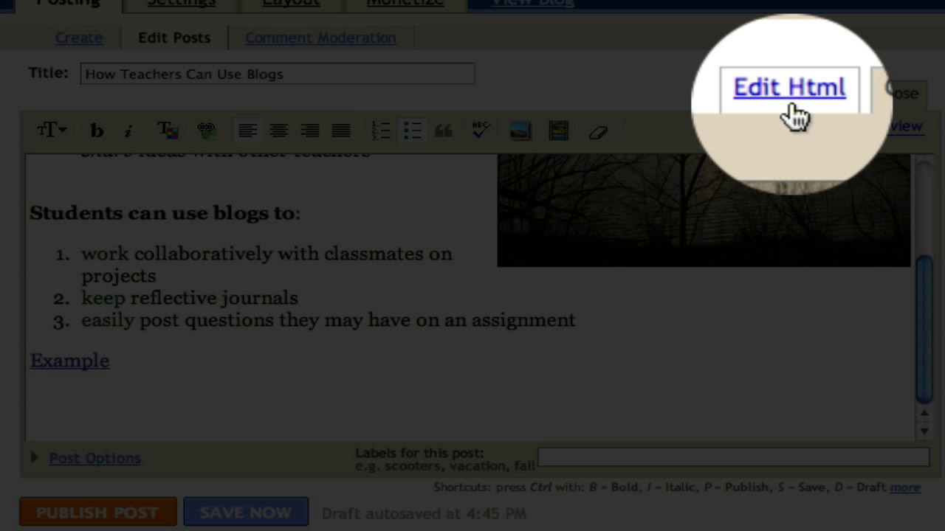
In Edit Html, paste the YouTube embed code on a new line after the last </div>
{"action": "left_click", "coordinate": [795, 116]}
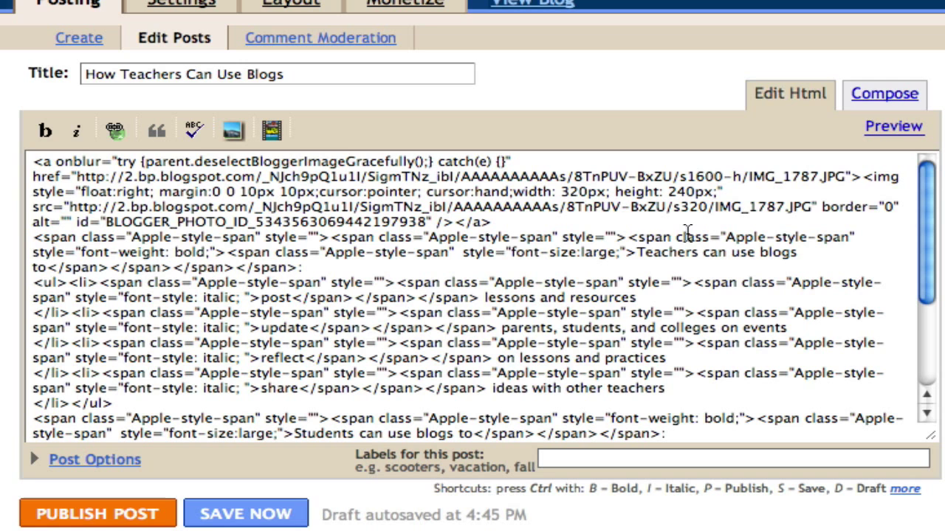
{"action": "scroll", "coordinate": [647, 245], "scroll_direction": "down", "scroll_amount": 5}
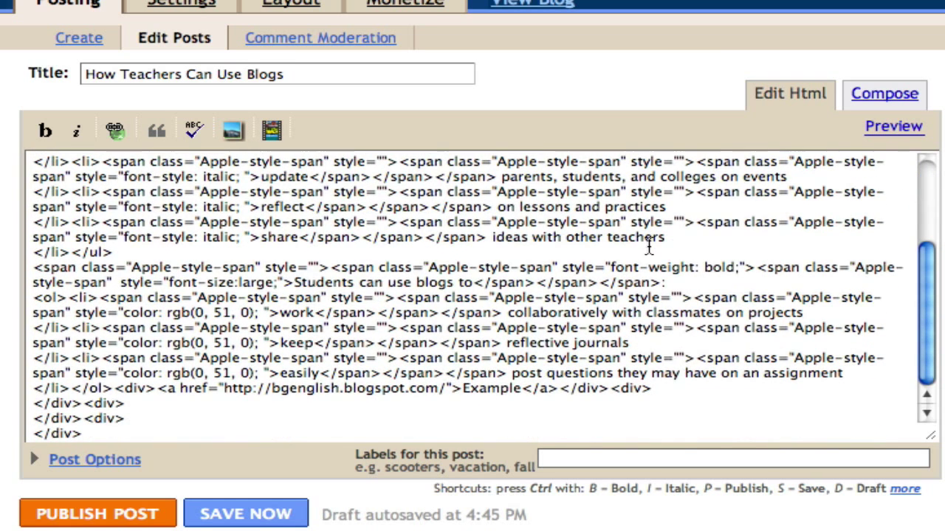
{"action": "left_click", "coordinate": [170, 434]}
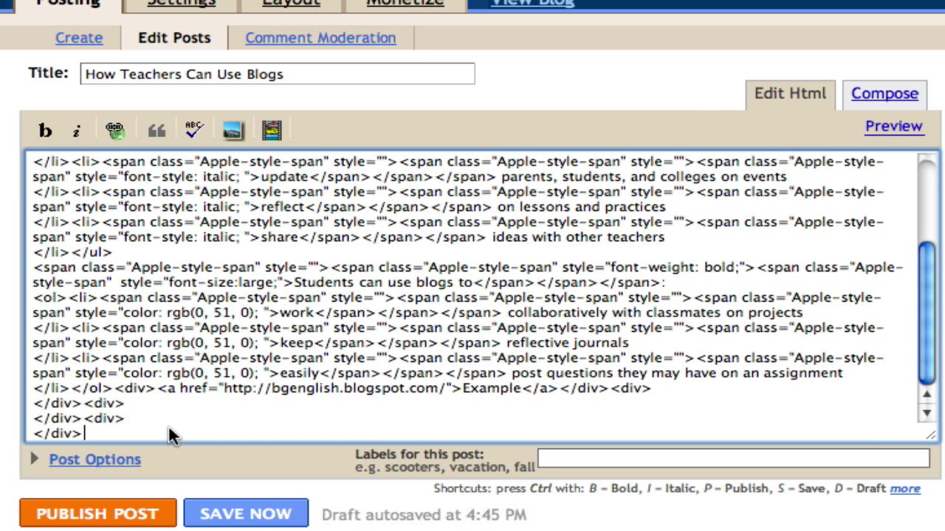
{"action": "key", "text": "Return"}
{"action": "key", "text": "Return"}
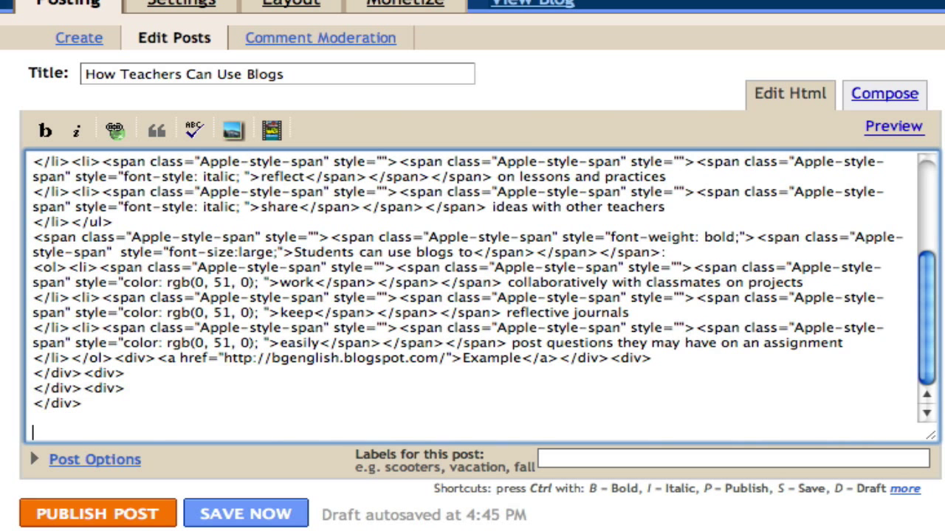
{"action": "type", "text": "<object width=\"560\" height=\"340\"><param name=\"movie\" value=\"http://www.youtube.com/v/F1B_q_EiVHI&hl=en&fs=1&\"></param><param name=\"allowFullScreen\" value=\"true\"></param><param name=\"allowscriptaccess\" value=\"always\"></param><embed src=\"http://www.youtube.com/v/F1B_q_EiVHI&hl=en&fs=1&\" type=\"application/x-shockwave-flash\" allowscriptaccess=\"always\" allowfullscreen=\"true\" width=\"560\" height=\"340\"></embed></object>"}
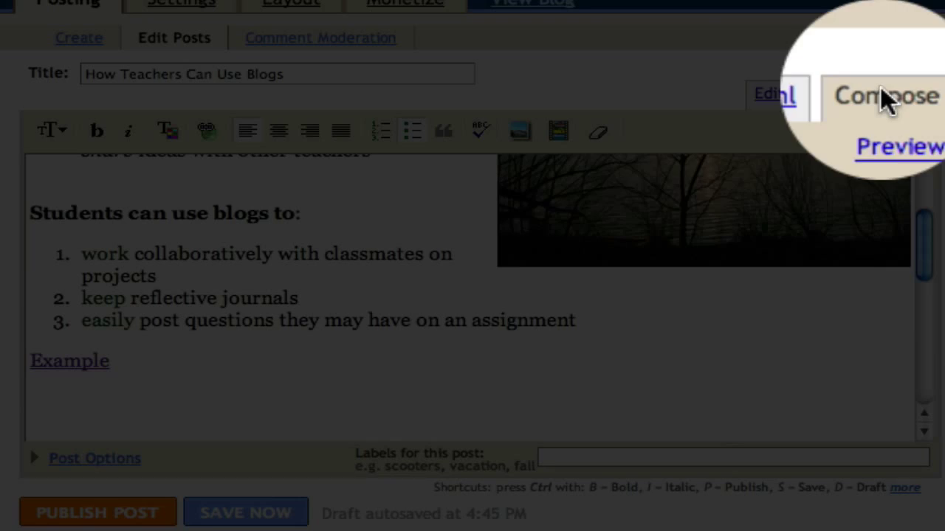
Delete the three blank lines between the Example link and the embedded video
{"action": "scroll", "coordinate": [598, 235], "scroll_direction": "down", "scroll_amount": 5}
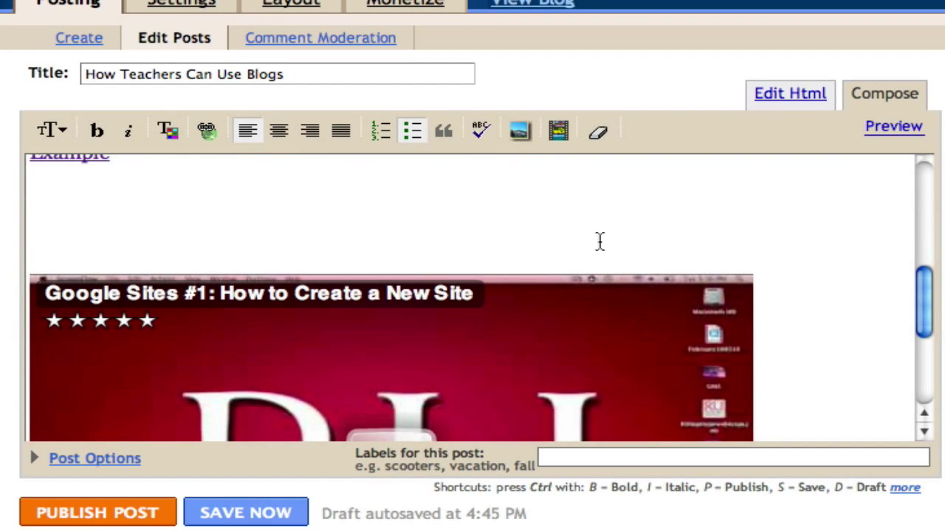
{"action": "scroll", "coordinate": [599, 242], "scroll_direction": "down", "scroll_amount": 3}
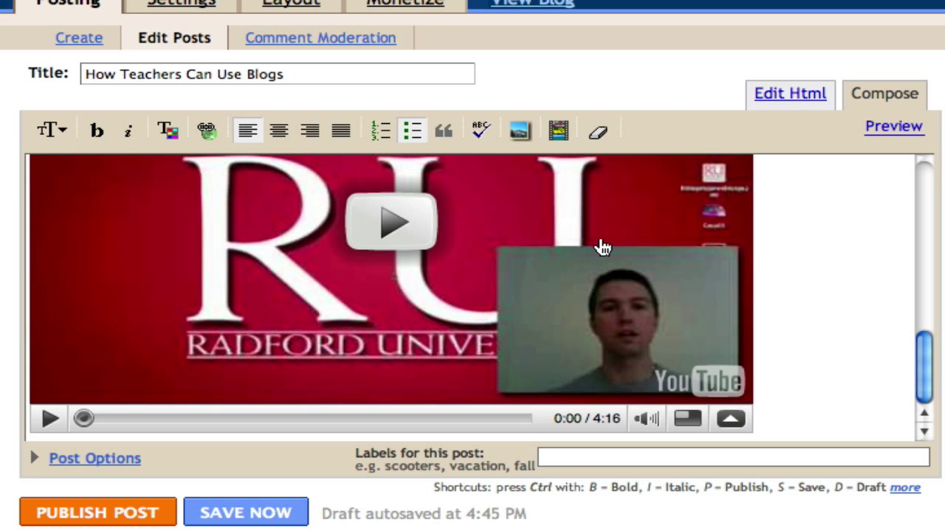
{"action": "scroll", "coordinate": [602, 247], "scroll_direction": "up", "scroll_amount": 5}
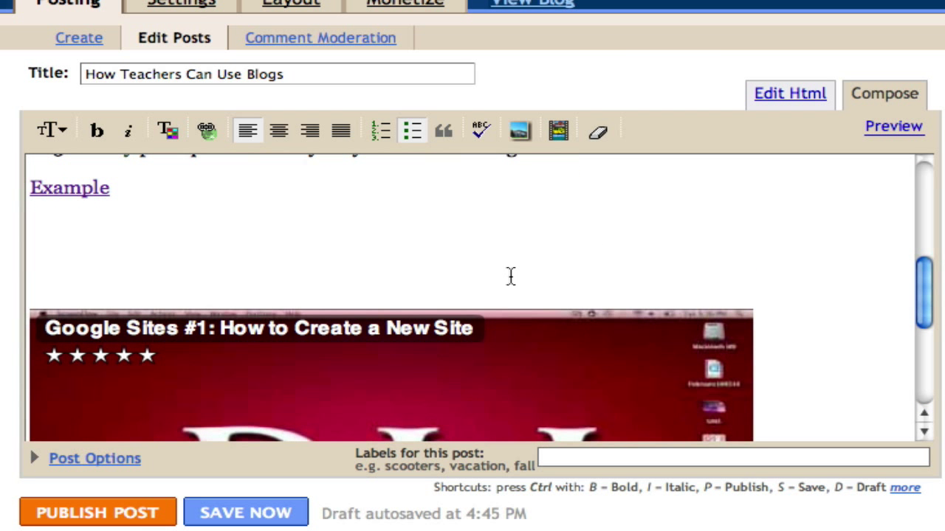
{"action": "right_click", "coordinate": [509, 273]}
{"action": "left_click", "coordinate": [440, 270]}
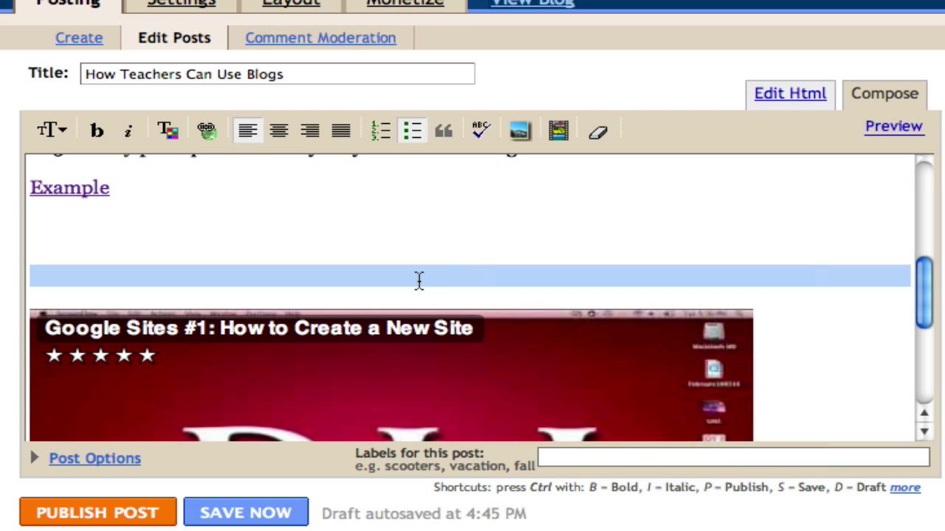
{"action": "left_click", "coordinate": [92, 279]}
{"action": "key", "text": "BackSpace"}
{"action": "key", "text": "BackSpace"}
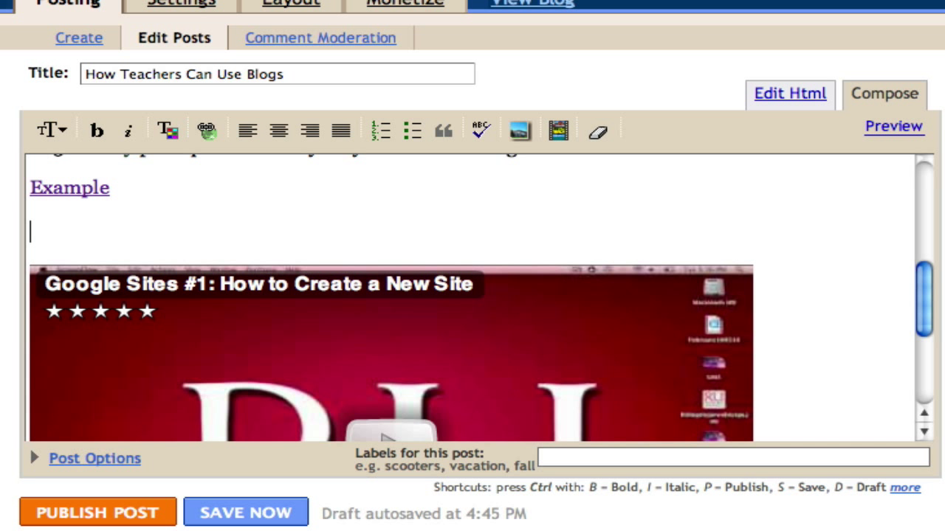
{"action": "key", "text": "BackSpace"}
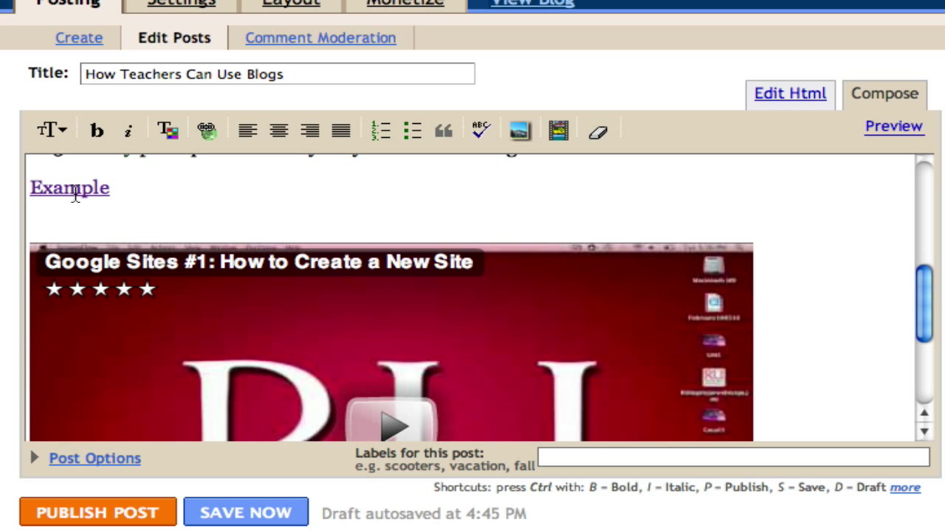
{"action": "key", "text": "BackSpace"}
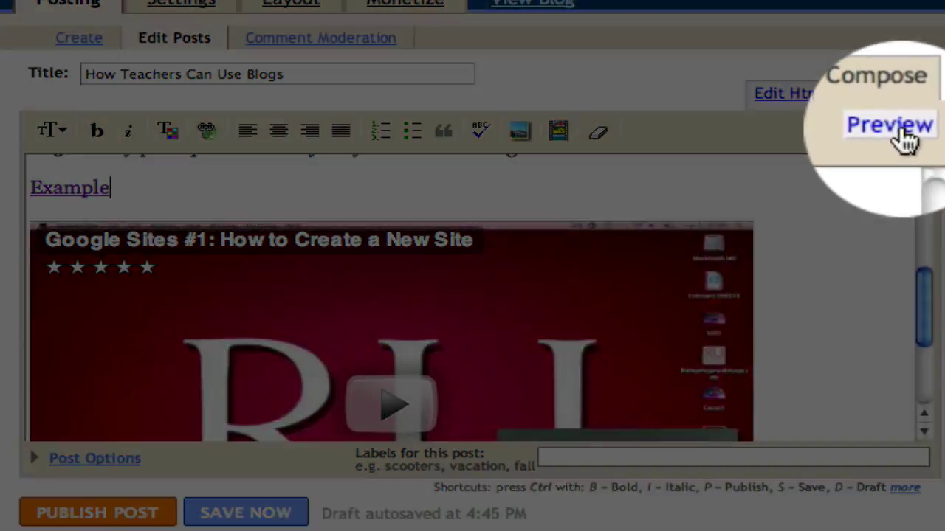
Preview the rendered post, then publish it
{"action": "left_click", "coordinate": [895, 130]}
{"action": "scroll", "coordinate": [555, 332], "scroll_direction": "down", "scroll_amount": 5}
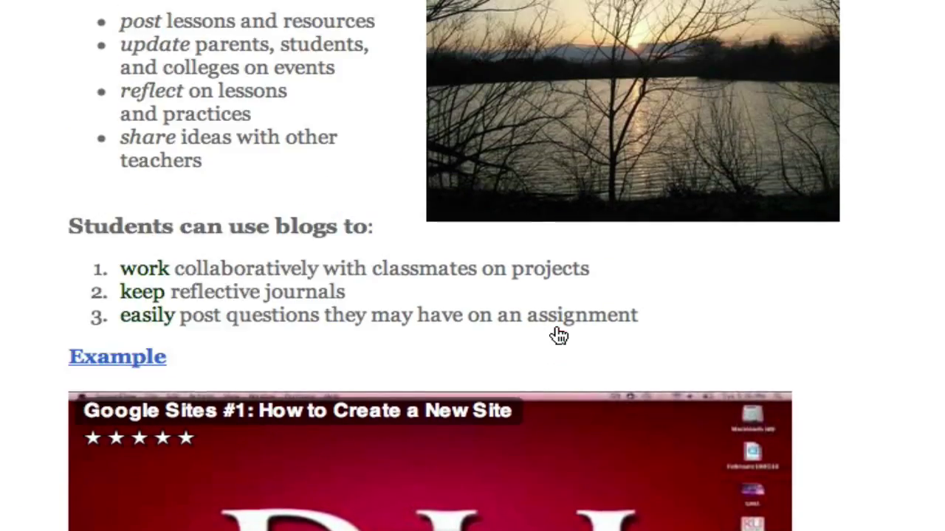
{"action": "scroll", "coordinate": [559, 334], "scroll_direction": "up", "scroll_amount": 2}
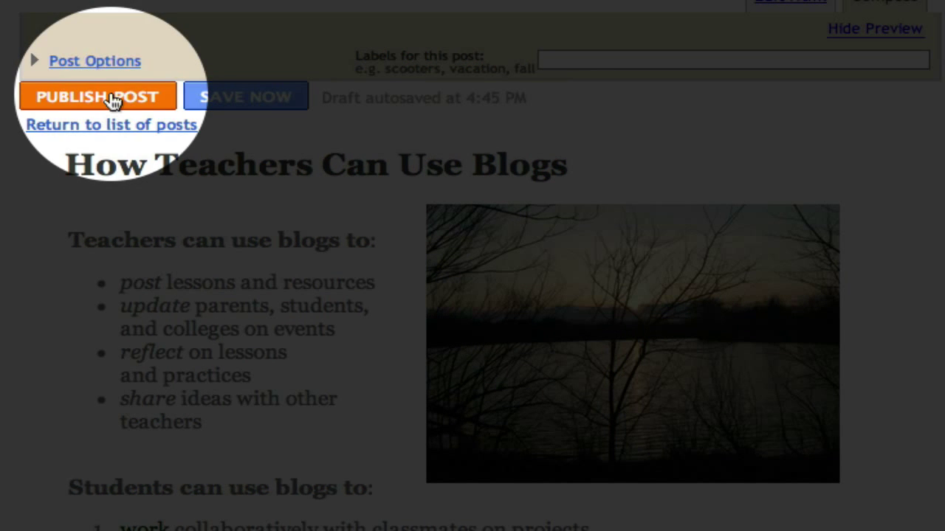
{"action": "left_click", "coordinate": [112, 101]}
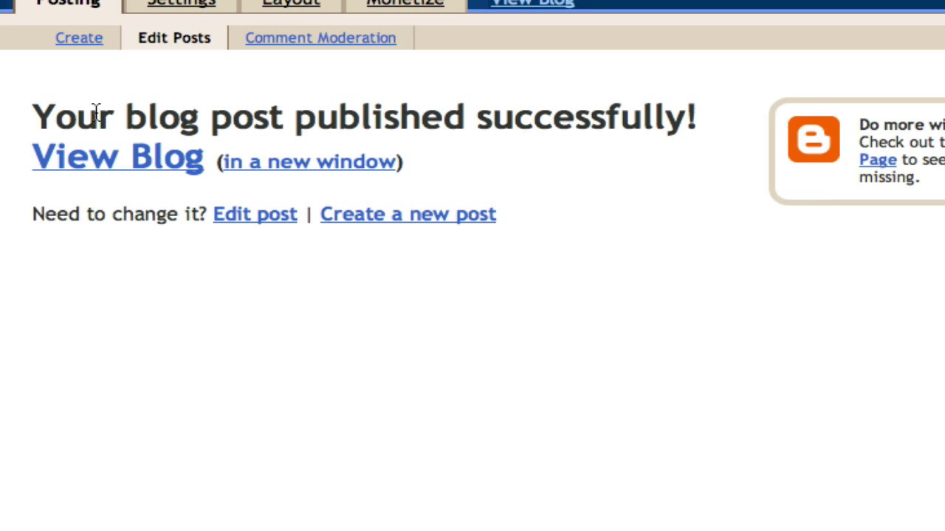
View the live blog and scroll through the post's sunset photo, lists and Google Sites video
{"action": "left_click", "coordinate": [86, 153]}
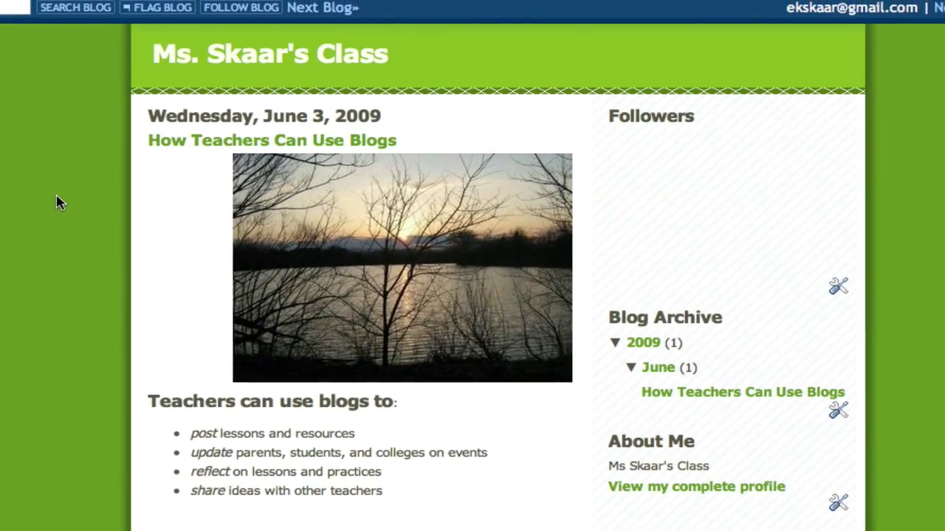
{"action": "scroll", "coordinate": [30, 208], "scroll_direction": "down", "scroll_amount": 3}
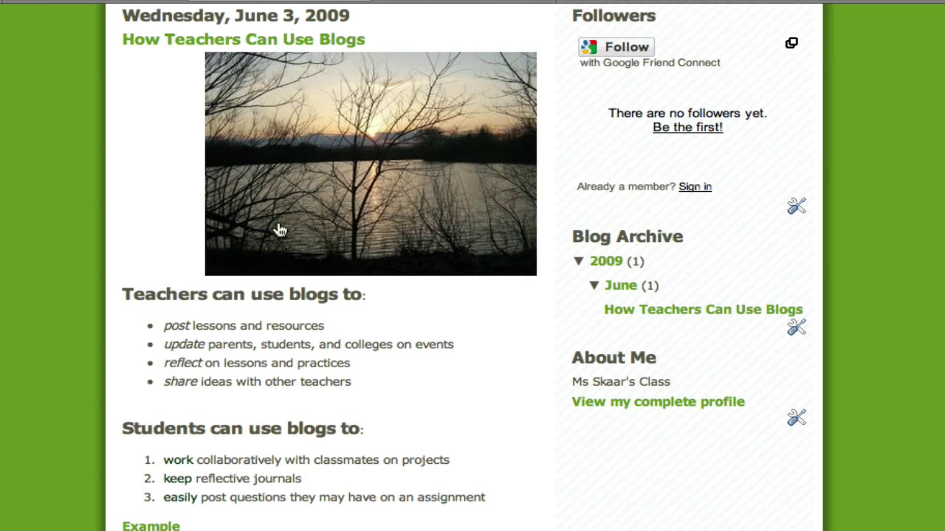
{"action": "scroll", "coordinate": [229, 415], "scroll_direction": "down", "scroll_amount": 3}
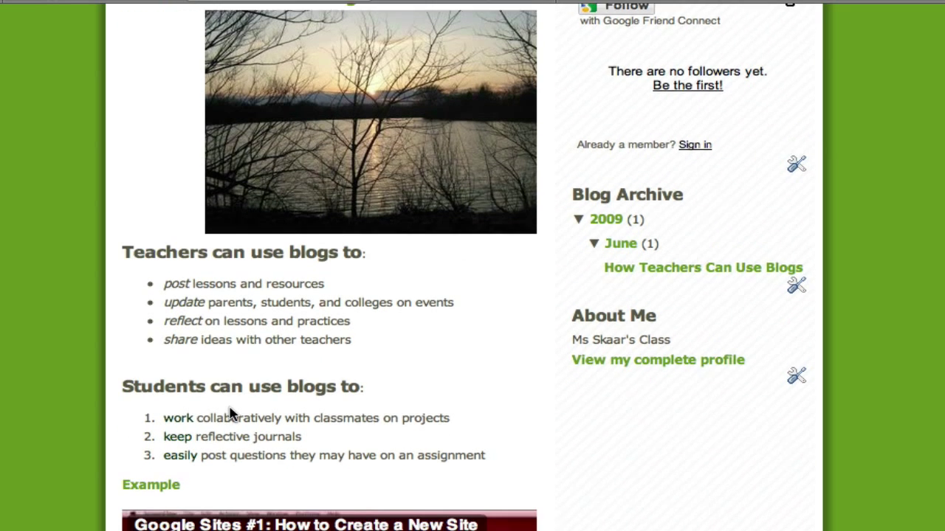
{"action": "scroll", "coordinate": [229, 415], "scroll_direction": "down", "scroll_amount": 6}
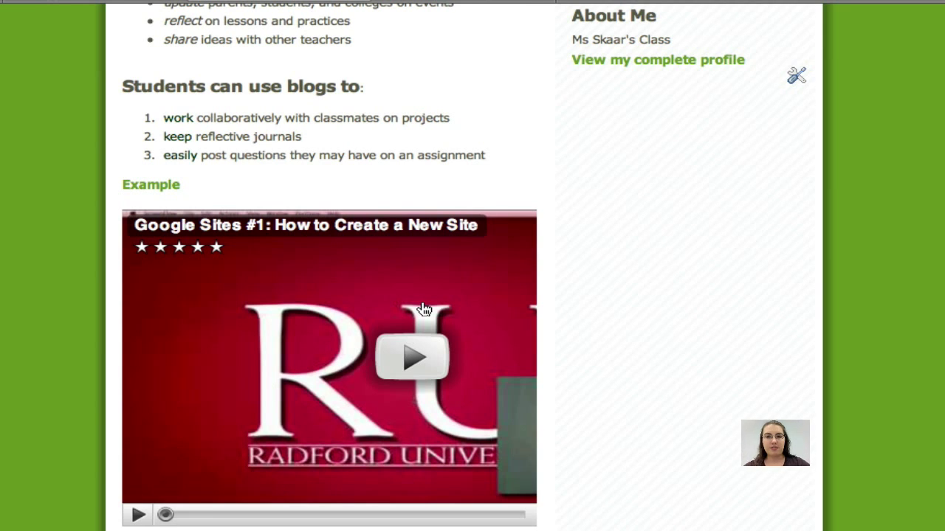
{"action": "scroll", "coordinate": [421, 307], "scroll_direction": "up", "scroll_amount": 6}
{"action": "scroll", "coordinate": [421, 307], "scroll_direction": "up", "scroll_amount": 7}
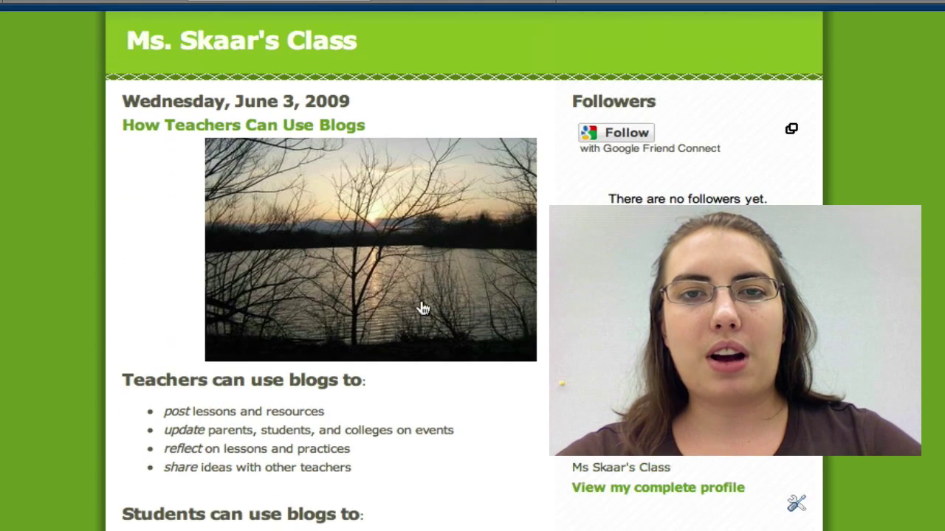